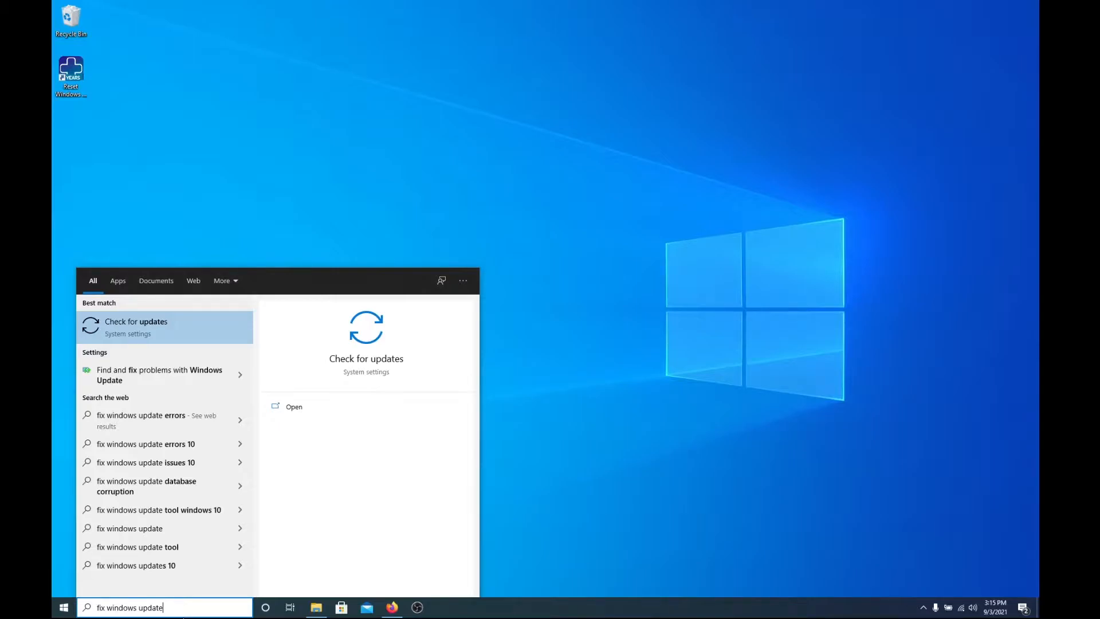
Step: Find the "Find and fix problems with Windows Update" troubleshooter through Windows search and start its scan
key(BackSpace)
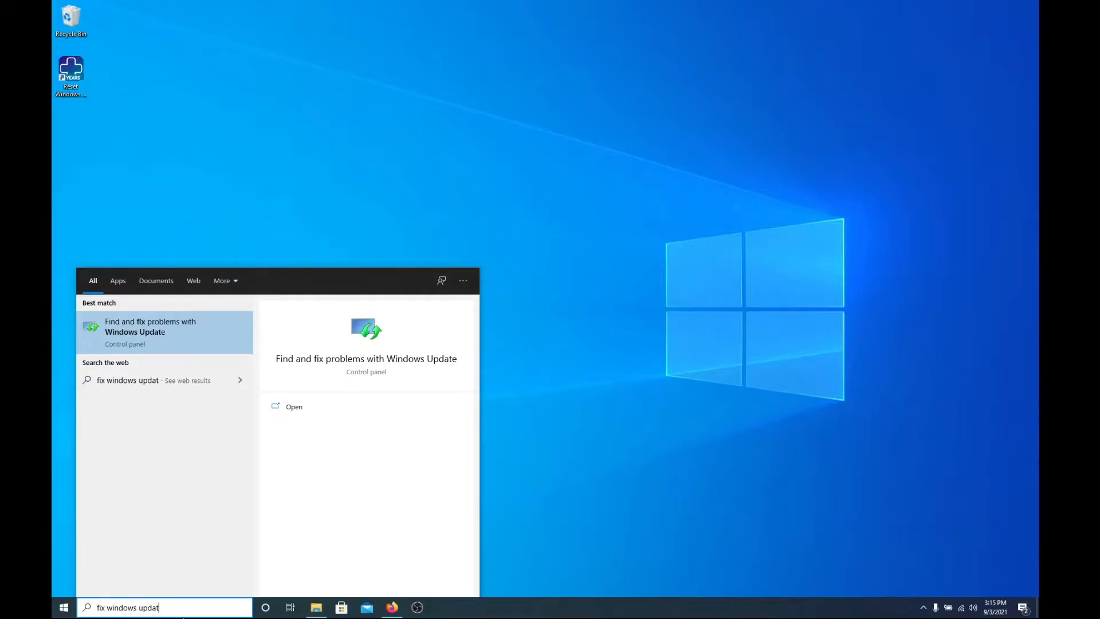
key(Return)
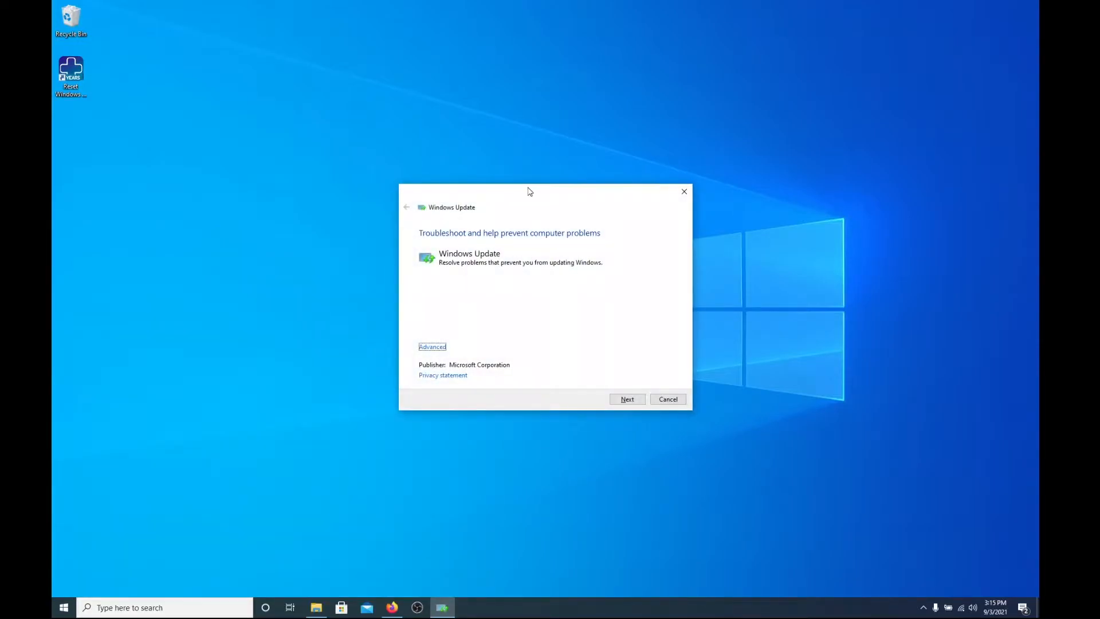
click(619, 400)
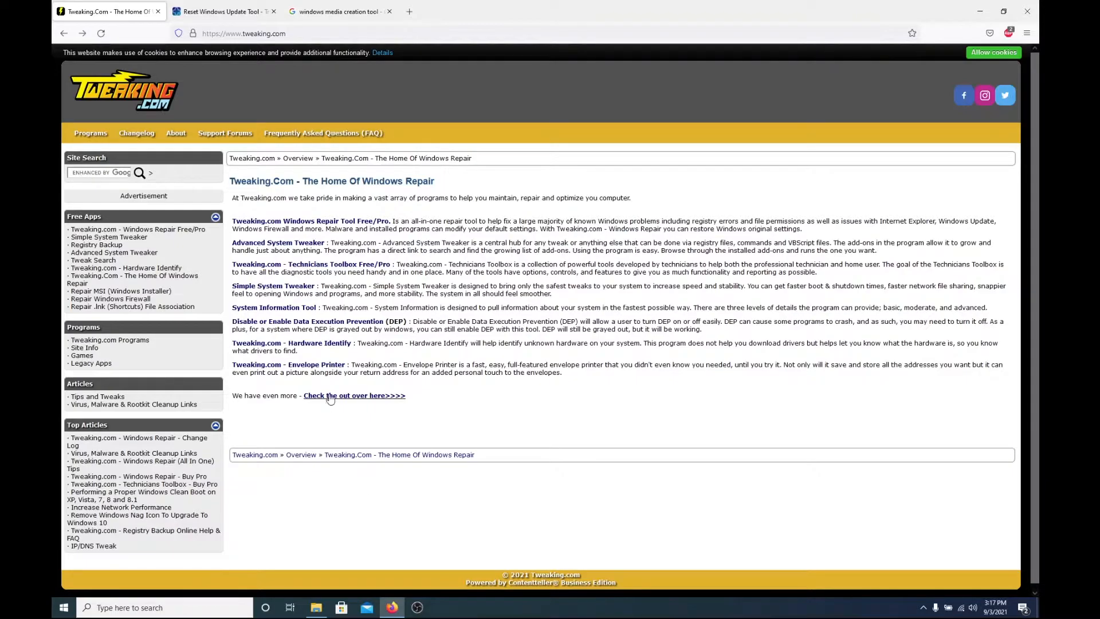
Step: Open the Windows Repair Free/Pro download page on Tweaking.com, then minimize the browser
click(303, 223)
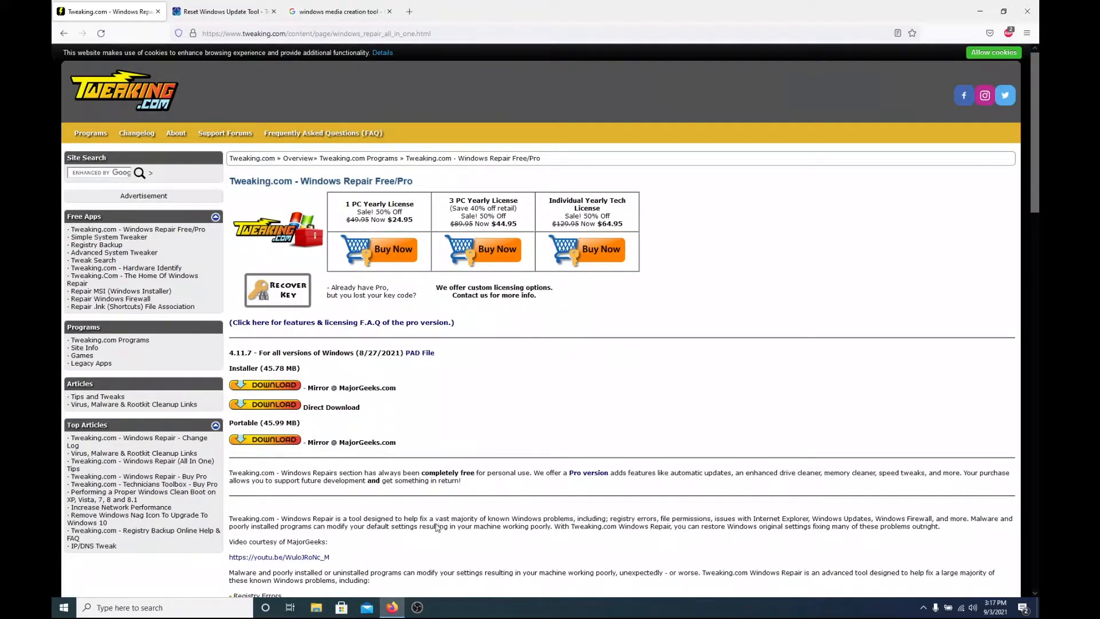
click(393, 607)
Step: Open the Tweaking.com - Windows Repair folder inside the extracted tweaking.com_windows_repair_aio folder in Downloads
click(316, 607)
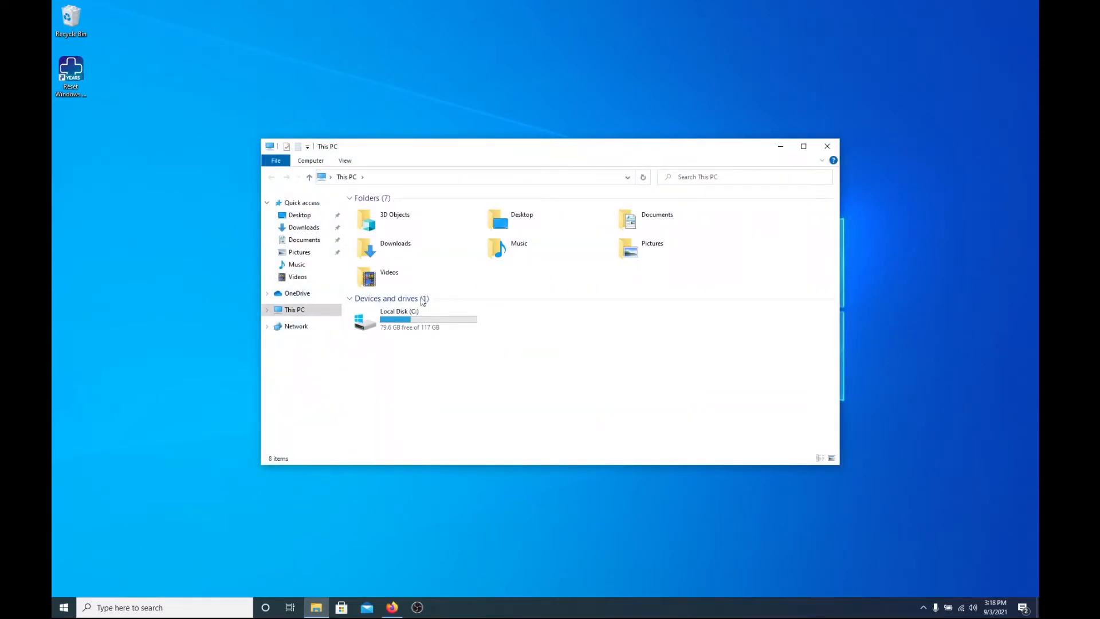
double_click(392, 247)
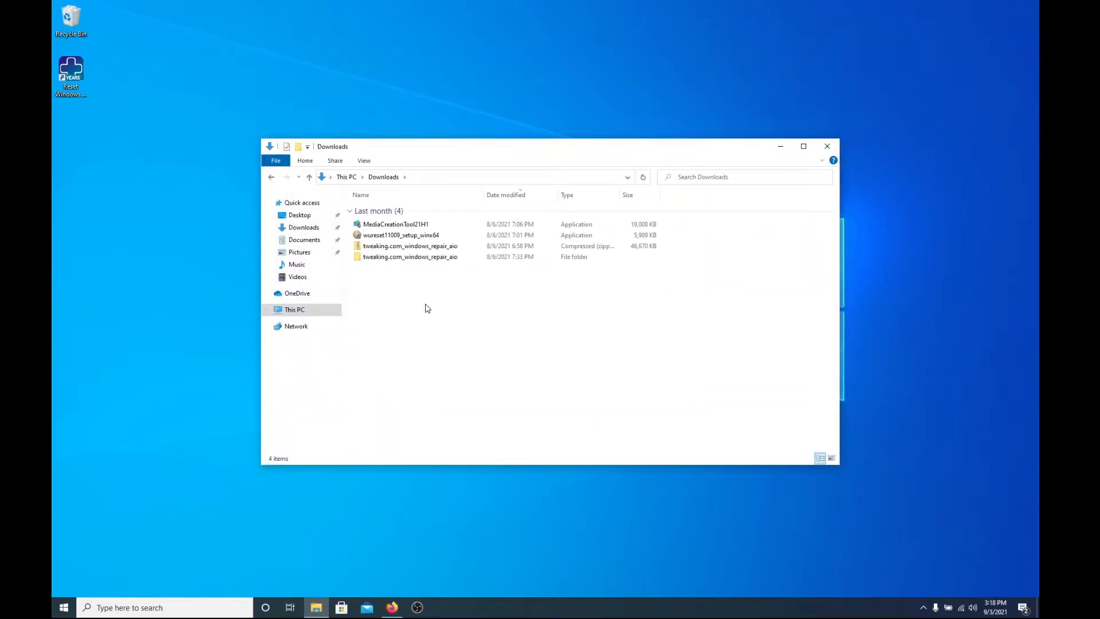
click(410, 250)
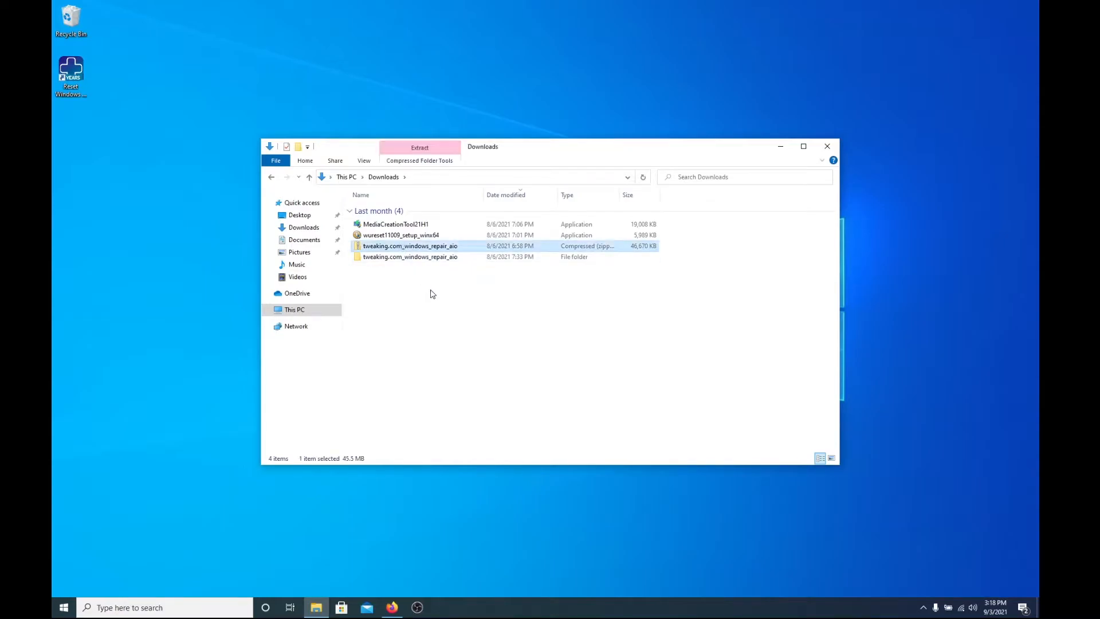
double_click(410, 259)
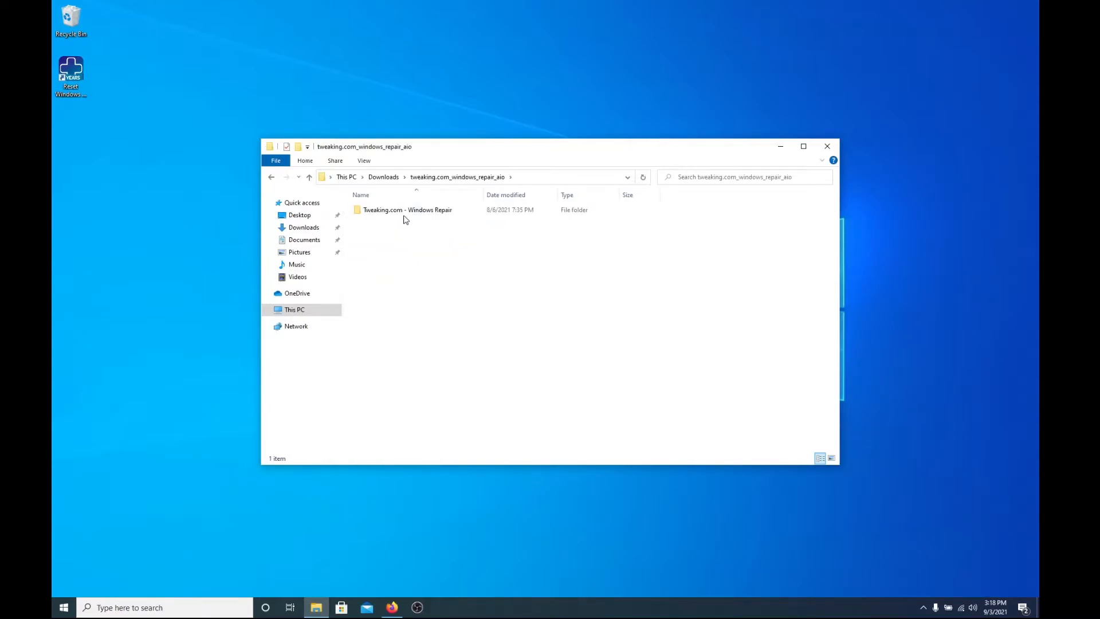
double_click(405, 216)
scroll(470, 413, down, 2)
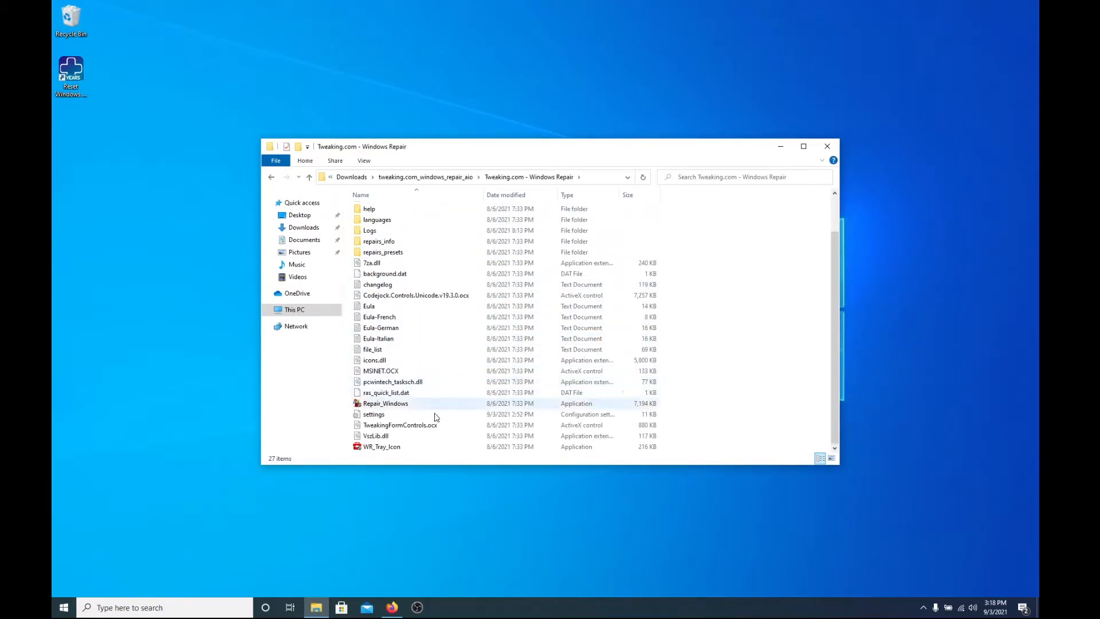
Step: Launch Repair_Windows, minimize the folder window and decline the offer to visit the download page for version 4.11.7
click(378, 406)
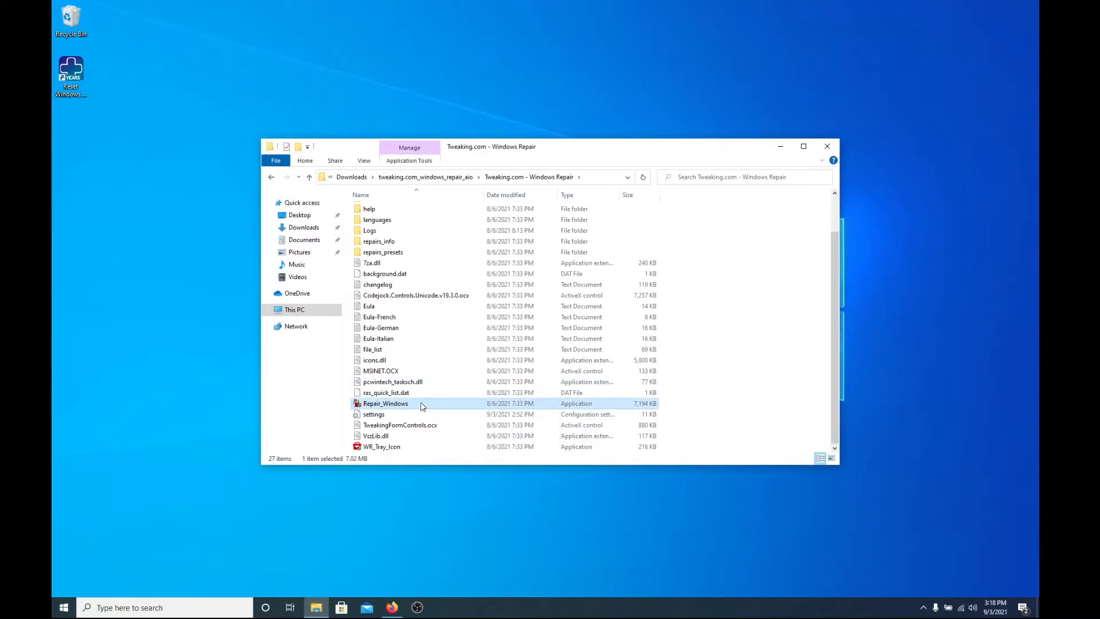
double_click(422, 403)
click(779, 145)
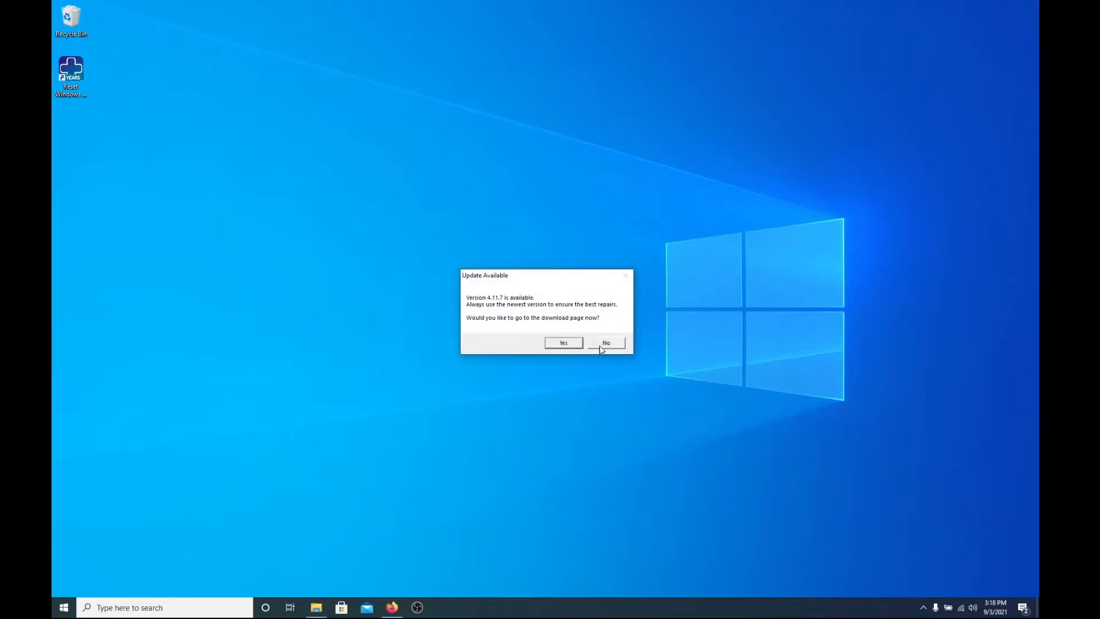
click(600, 345)
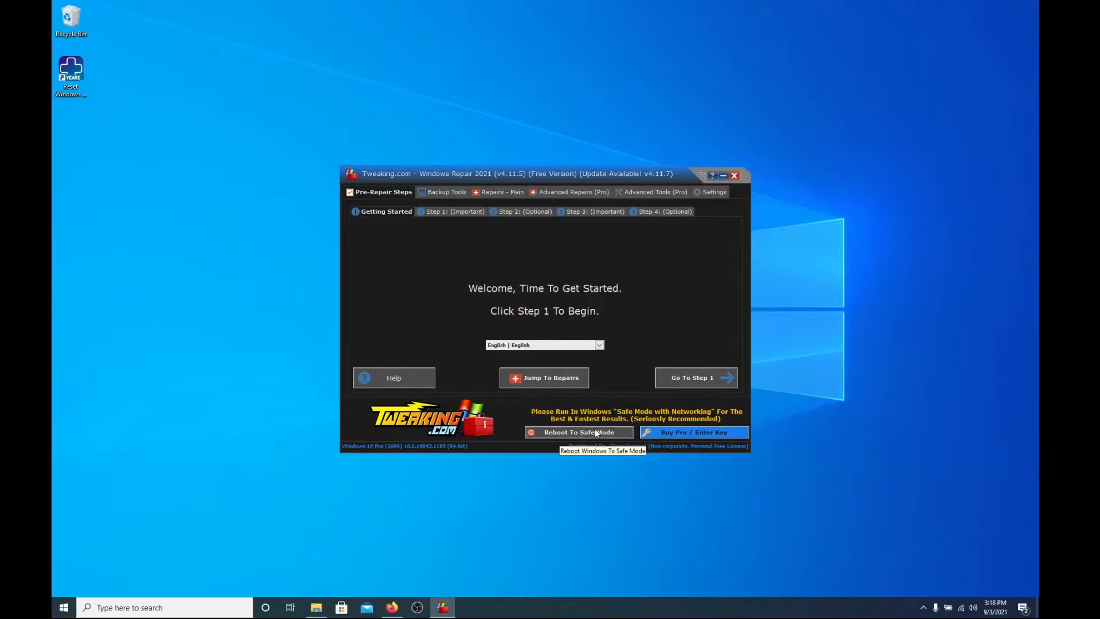
Step: Jump to the repairs, load the Windows Updates preset and dismiss the Safe Mode warning by accepting the risks
click(546, 379)
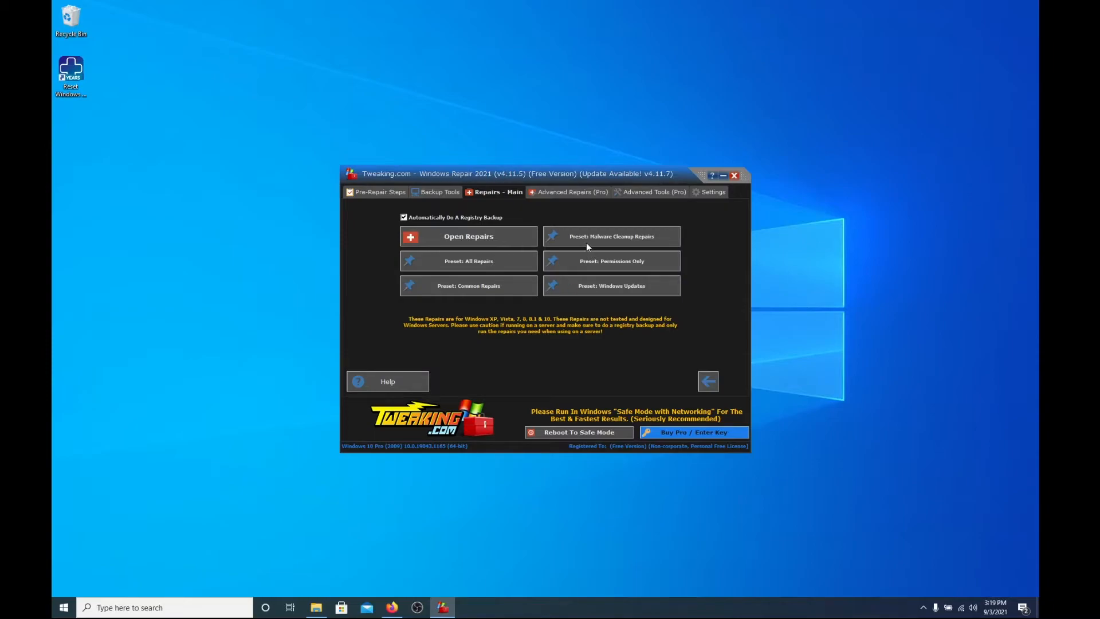
click(612, 293)
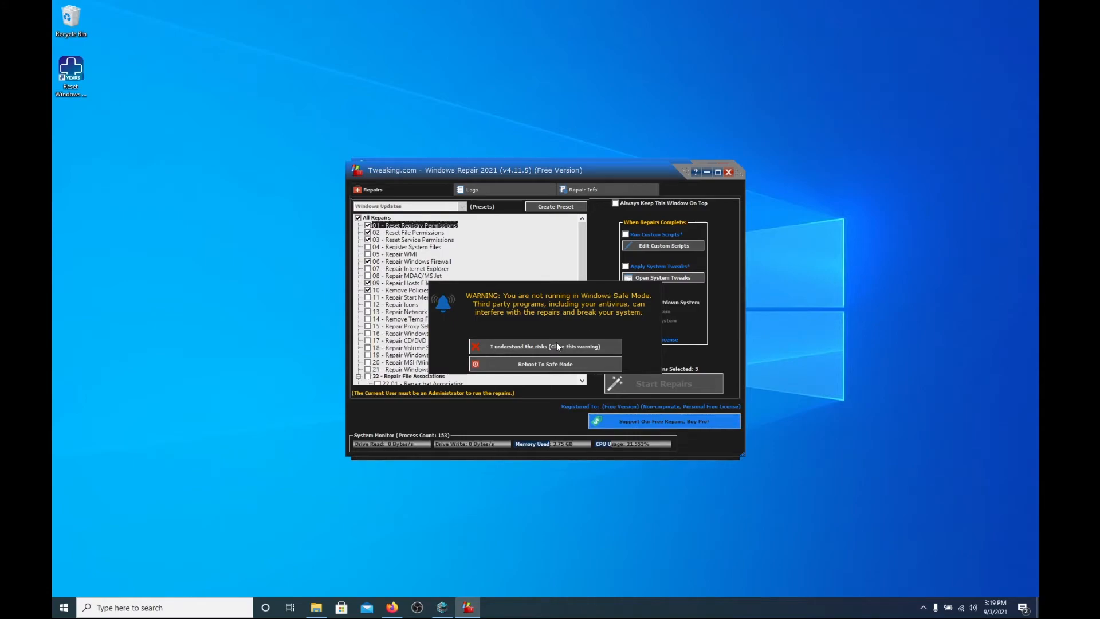
click(556, 344)
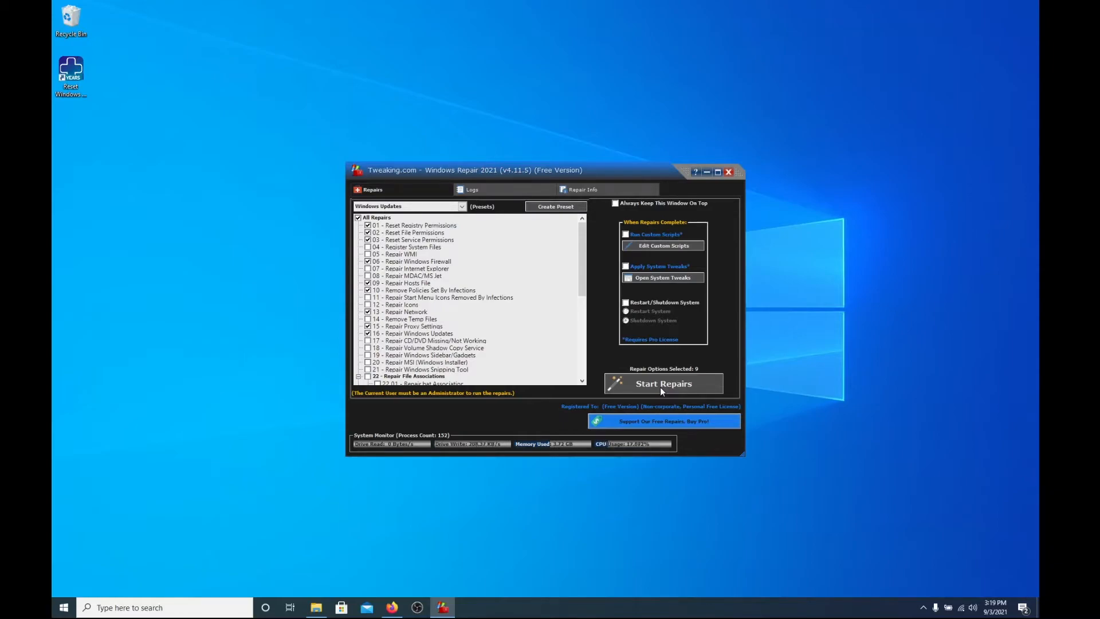
Step: Switch to Firefox, open the Reset Windows Update Tool downloads page on wureset.com, then minimize the browser
click(392, 606)
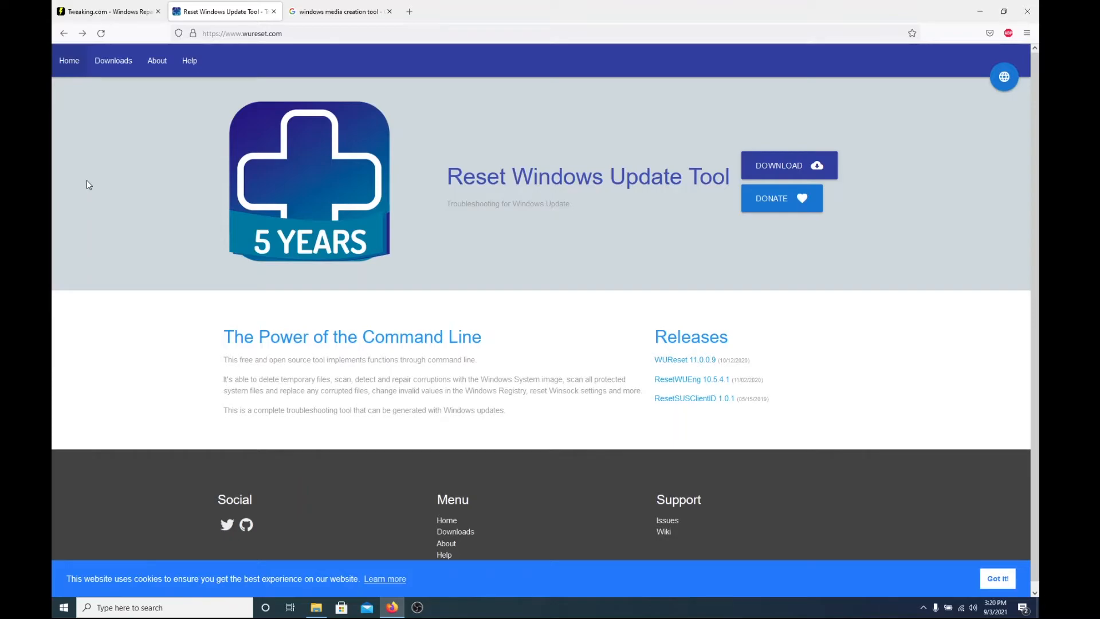
click(316, 35)
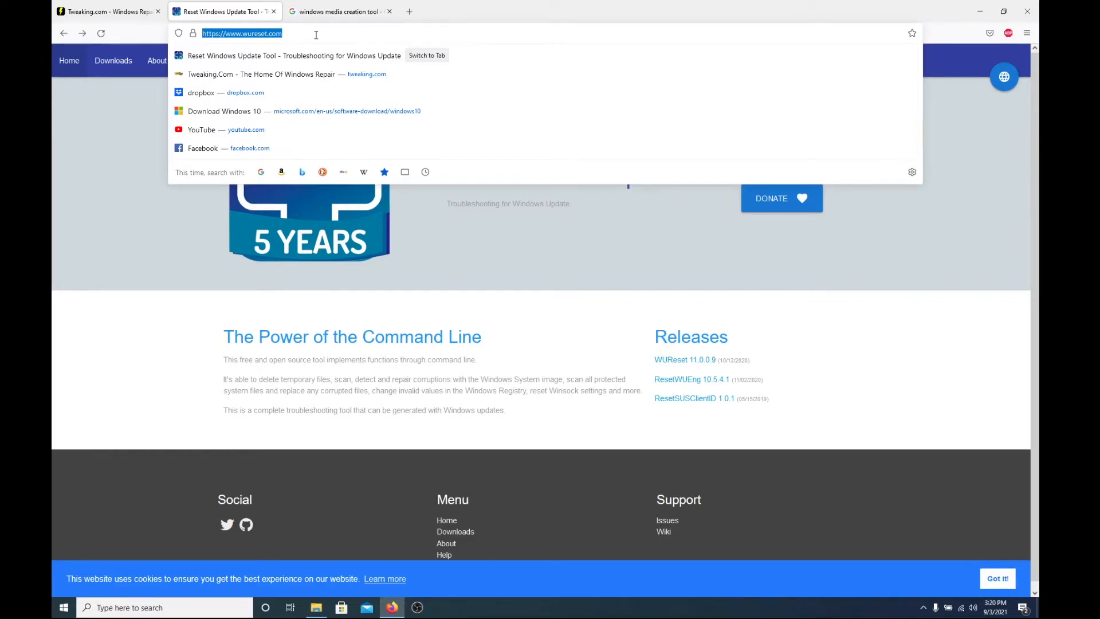
click(126, 176)
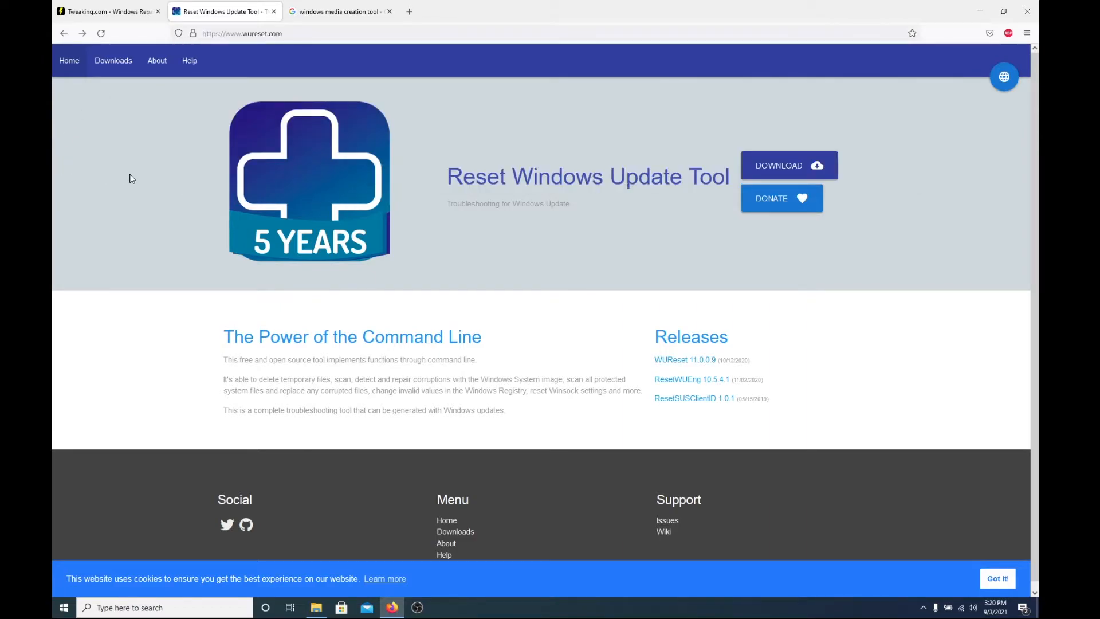
click(774, 171)
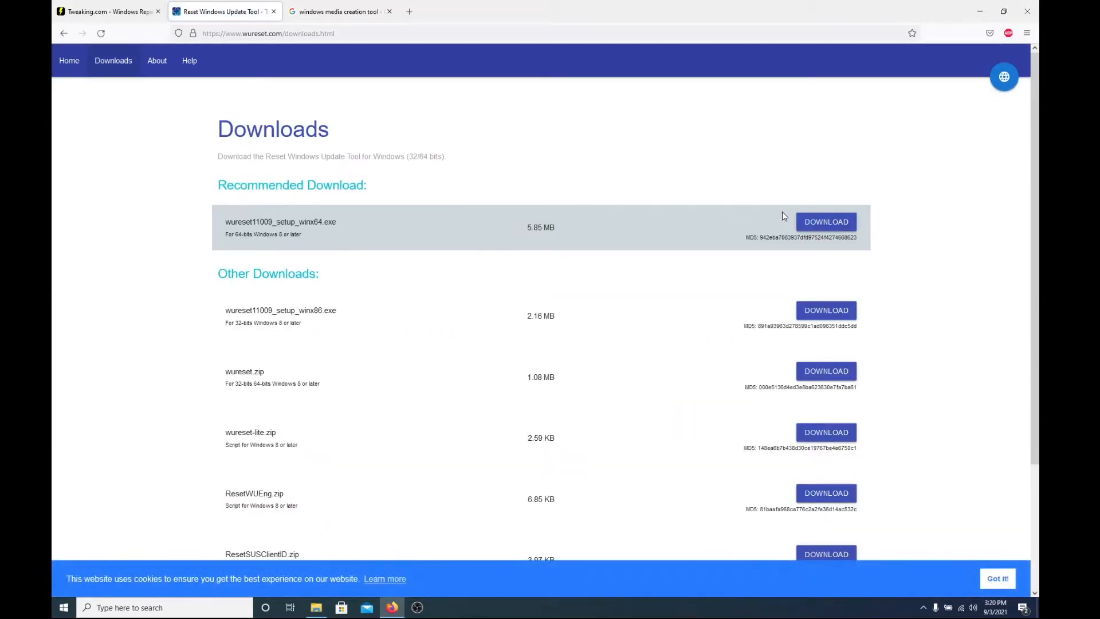
click(980, 11)
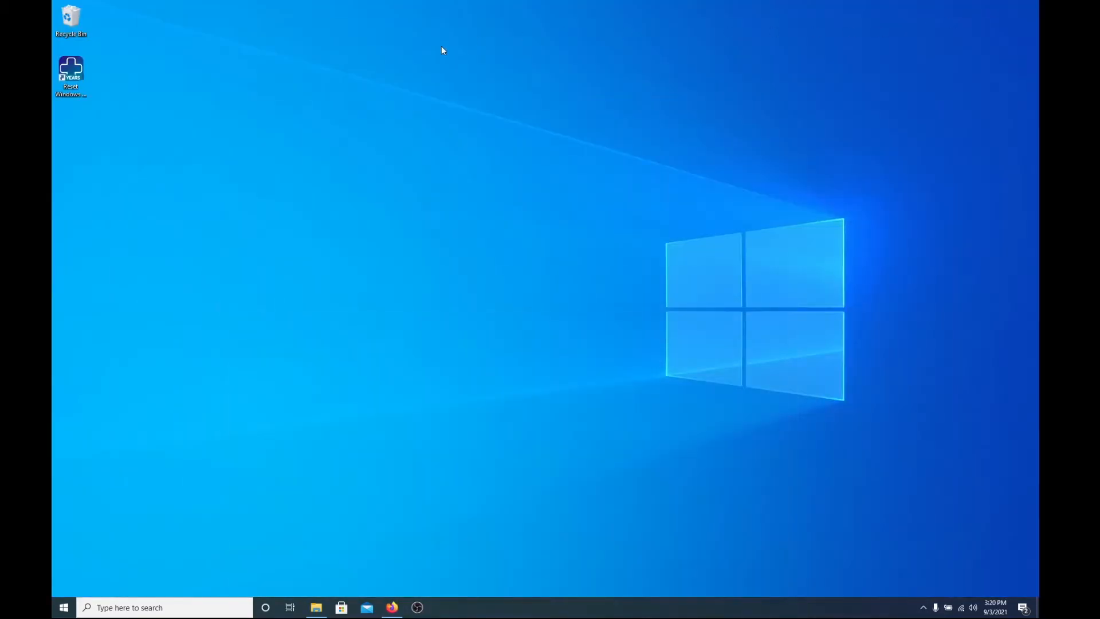
Step: Run the Reset Windows Update Tool from the desktop as administrator, allow it to start and move its window toward the screen's center
right_click(79, 72)
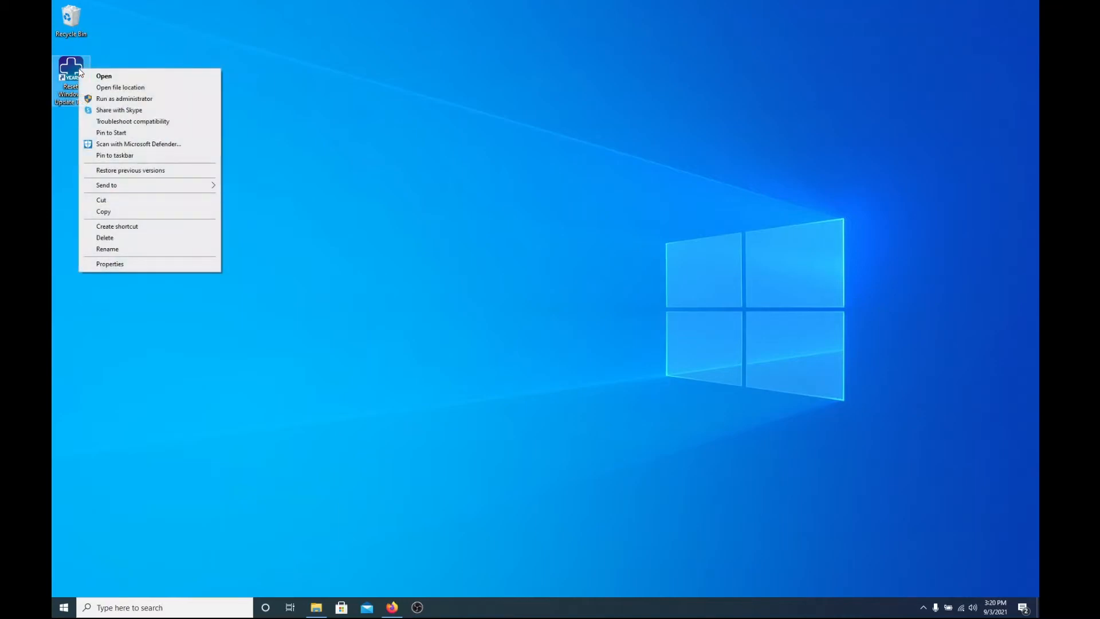
click(106, 99)
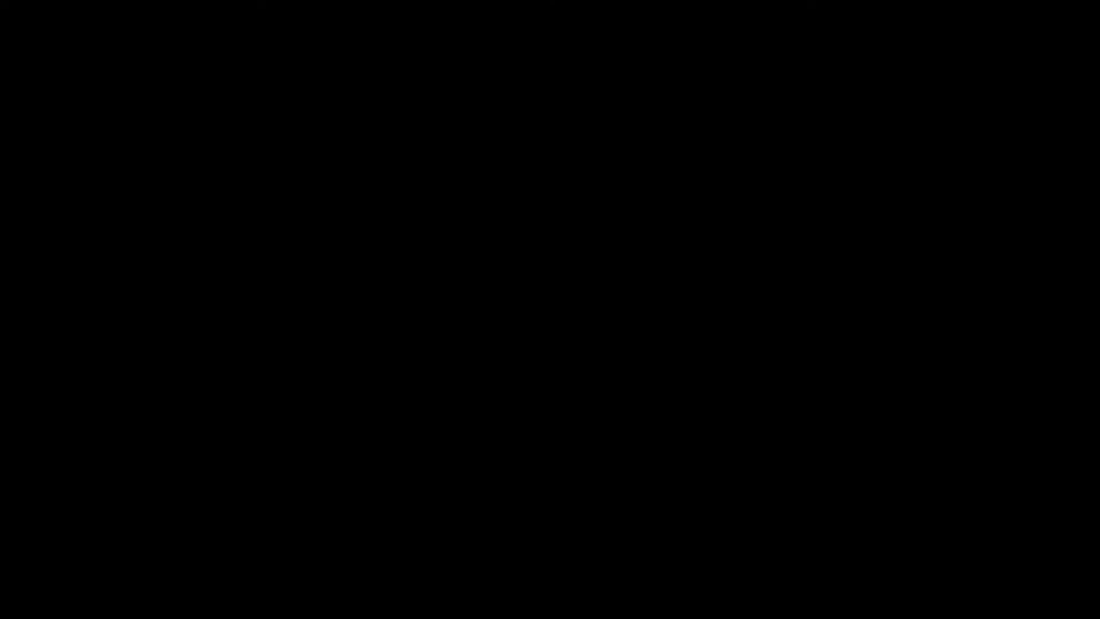
click(493, 375)
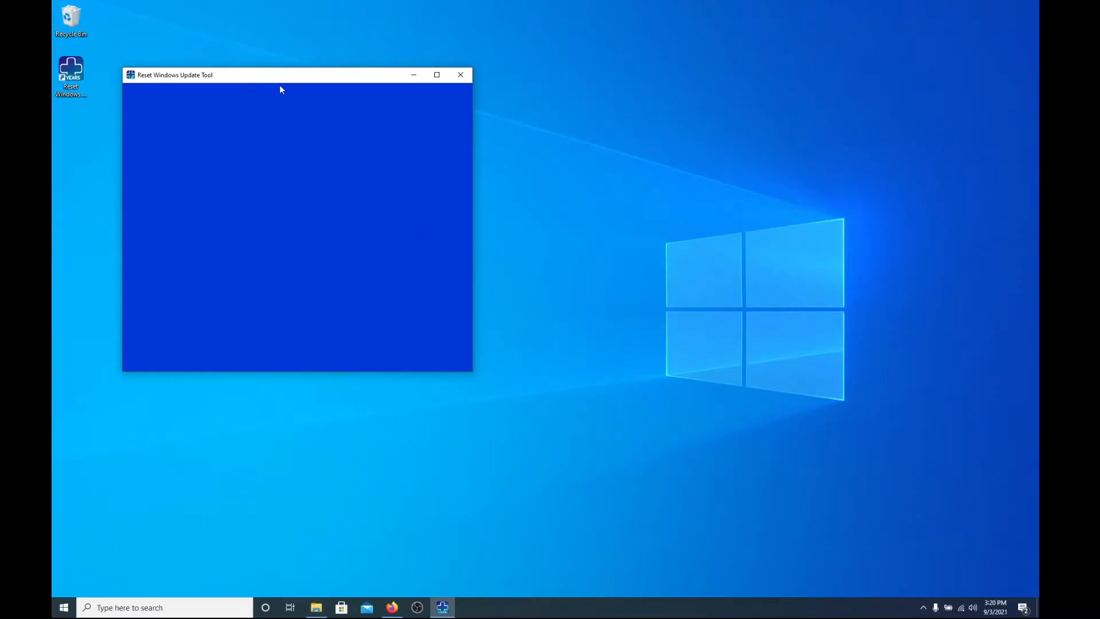
drag(275, 77, 448, 101)
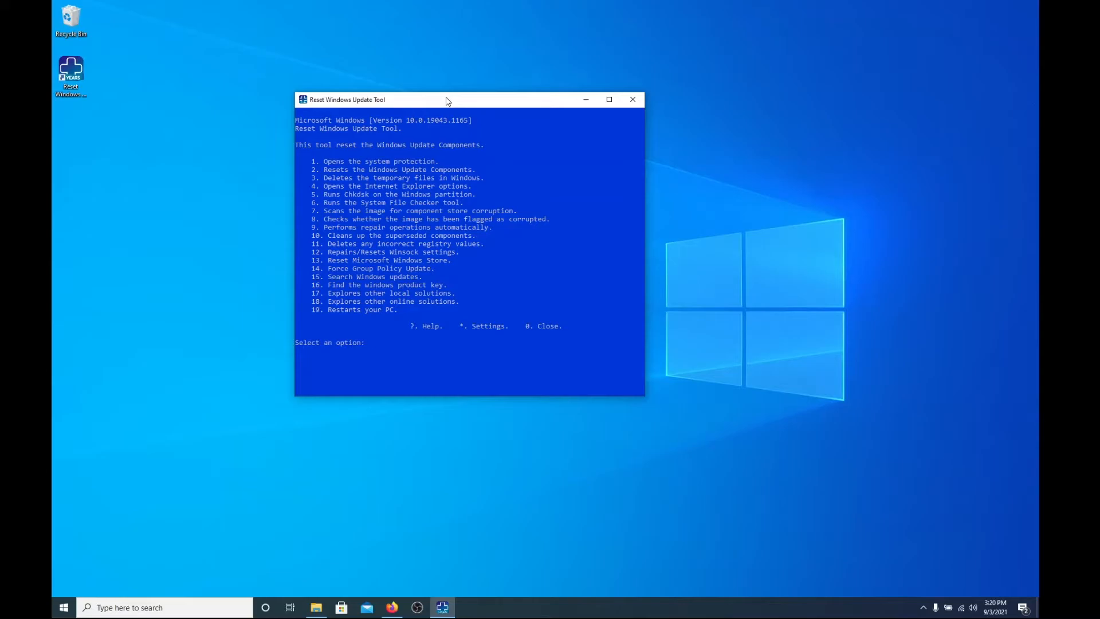
Step: Enter option 2 for resetting the Windows Update Components, then enter and clear option 19 for restarting the PC
text(2)
text(19)
key(BackSpace)
key(BackSpace)
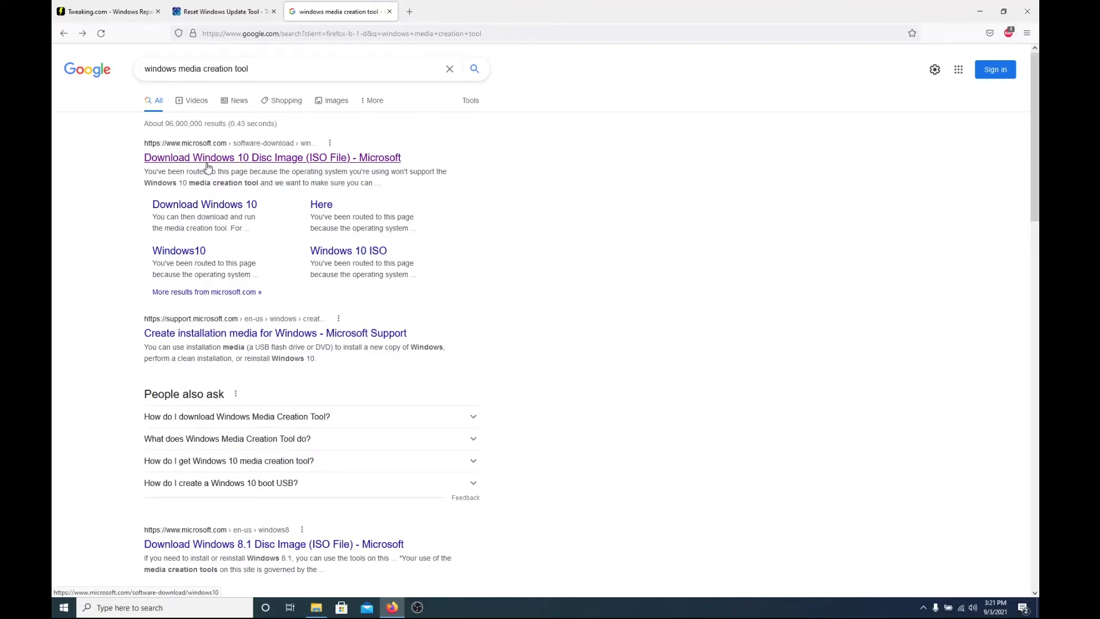
Step: Open Microsoft's Download Windows 10 page from the search results, request the media creation tool download and minimize the browser
click(272, 160)
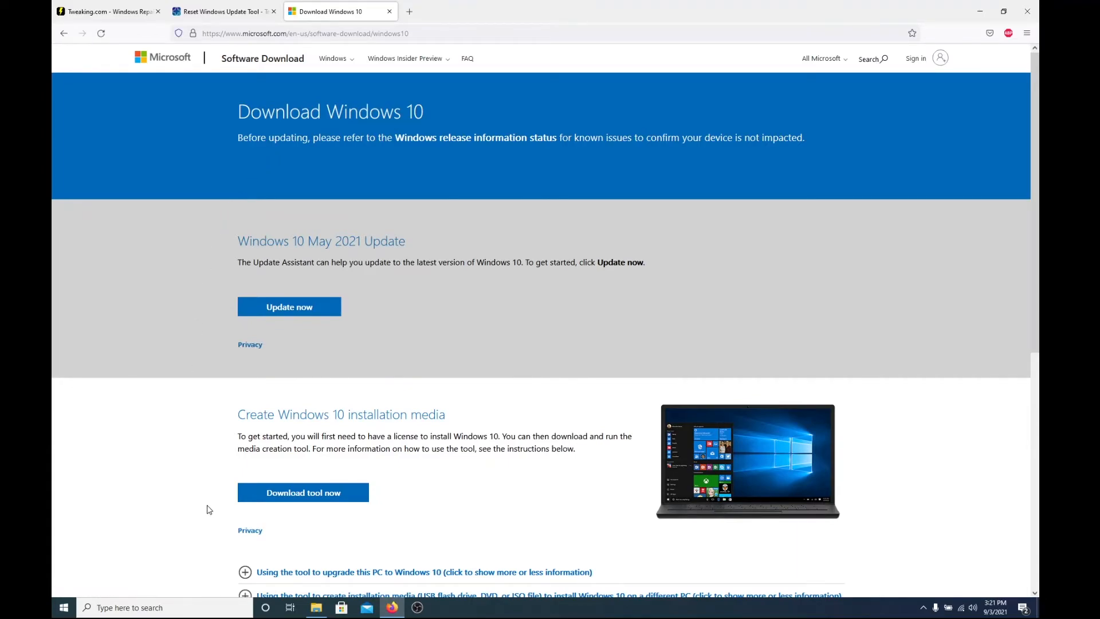
click(312, 500)
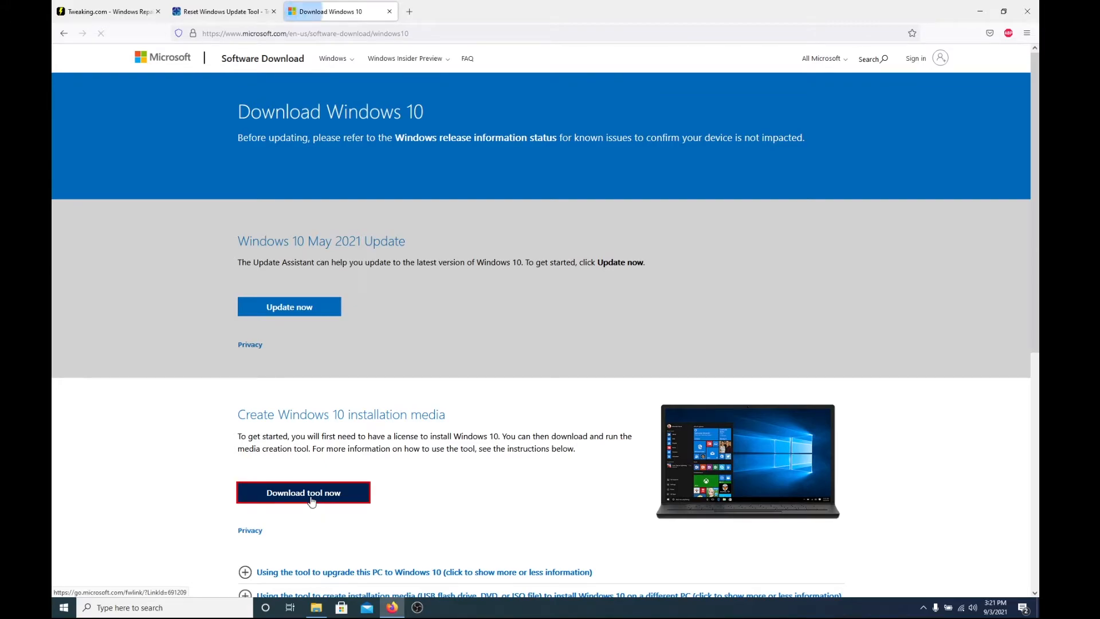
click(629, 334)
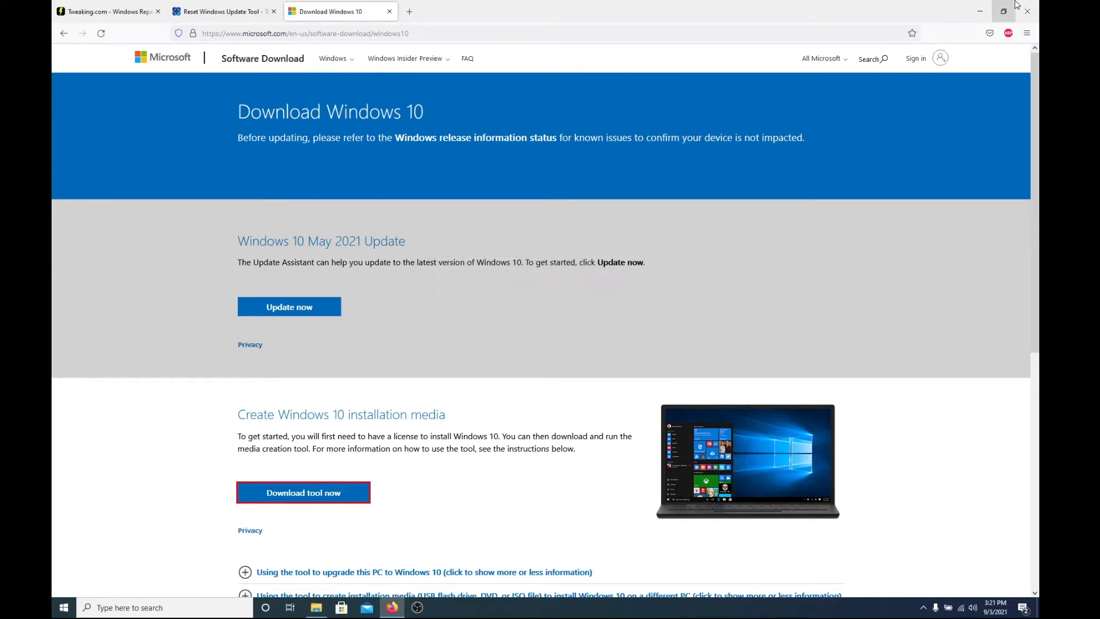
click(979, 11)
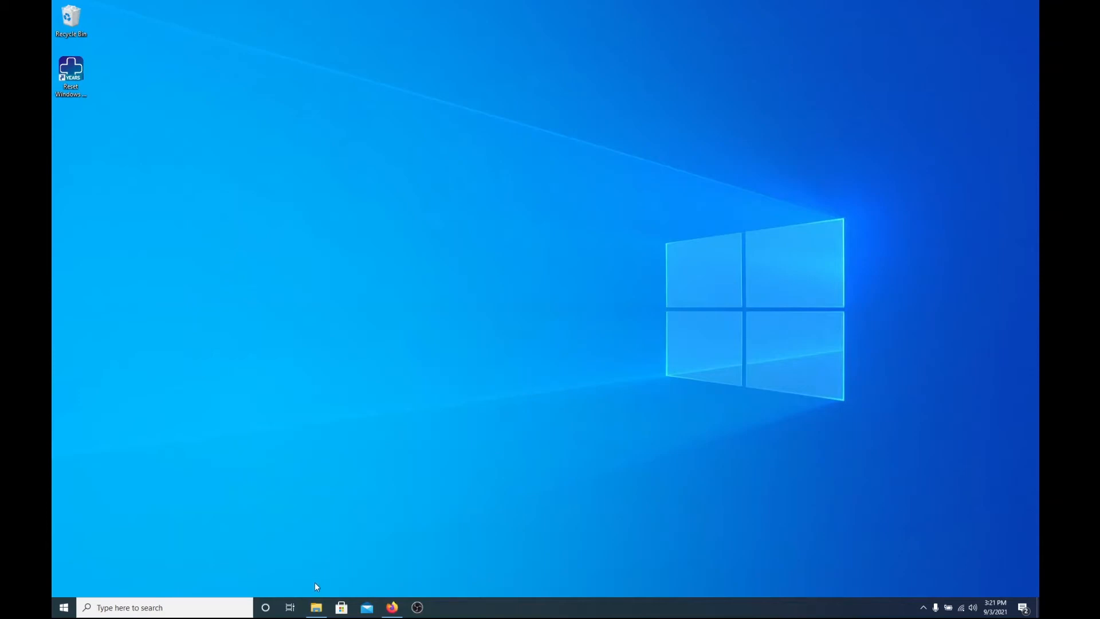
Step: Launch MediaCreationTool21H1 from the Downloads folder and allow it to make changes to the computer
click(317, 608)
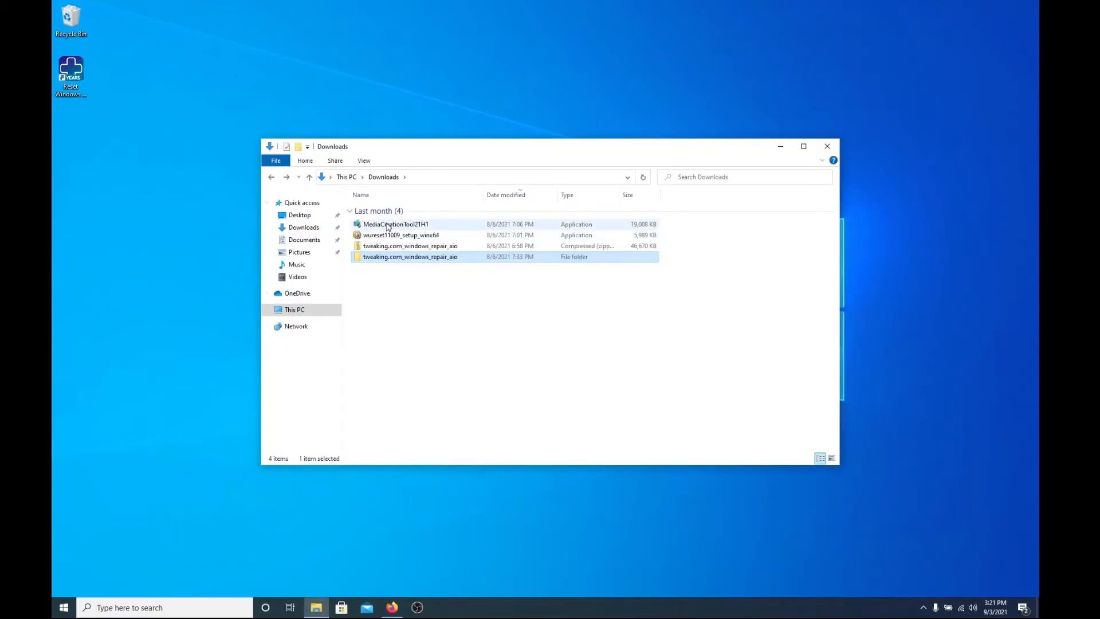
double_click(398, 224)
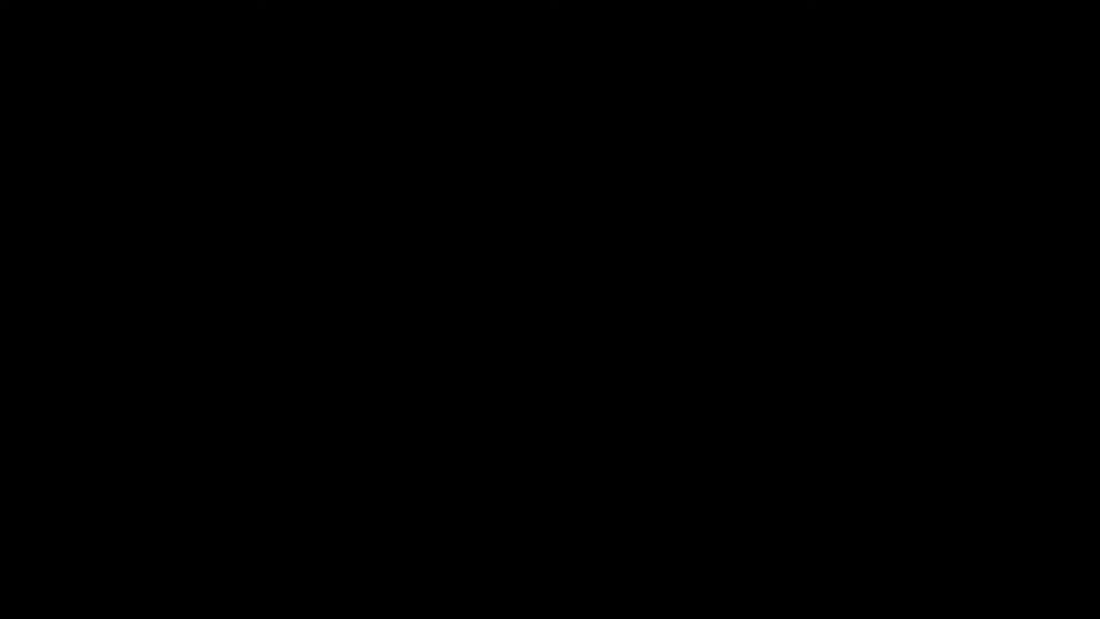
click(510, 377)
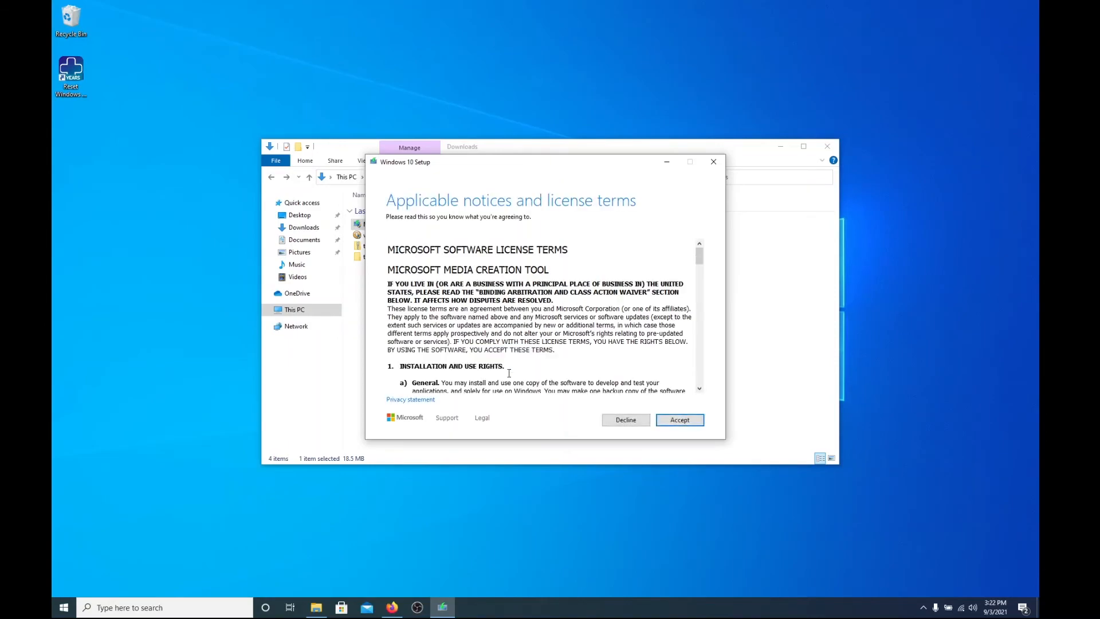
Step: Accept the media creation tool's license terms and continue with the "Upgrade this PC now" option
click(675, 421)
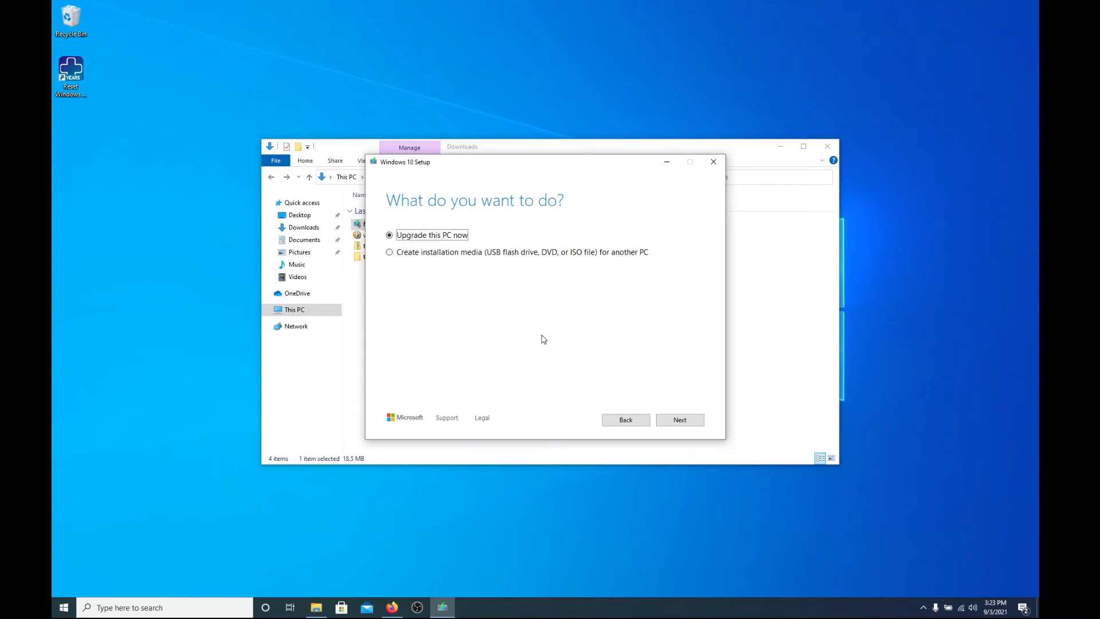
click(679, 423)
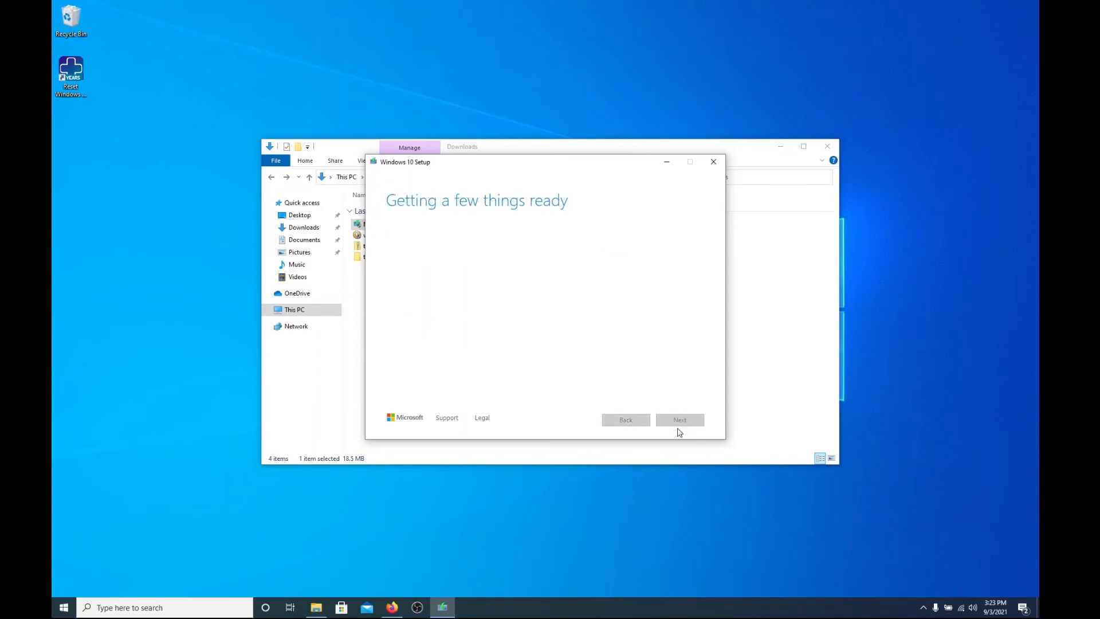